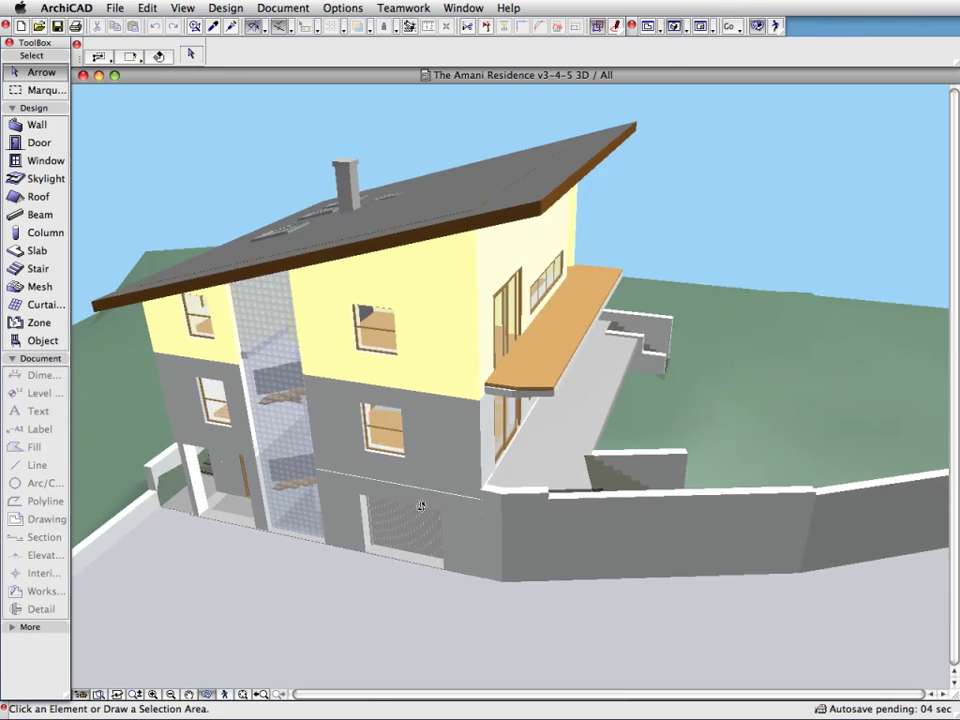
Orbit the Amani Residence in 3D, then view the -1. Ground Floor and 0. First Floor plans.
{"action": "left_click_drag", "start_coordinate": [421, 505], "coordinate": [868, 472]}
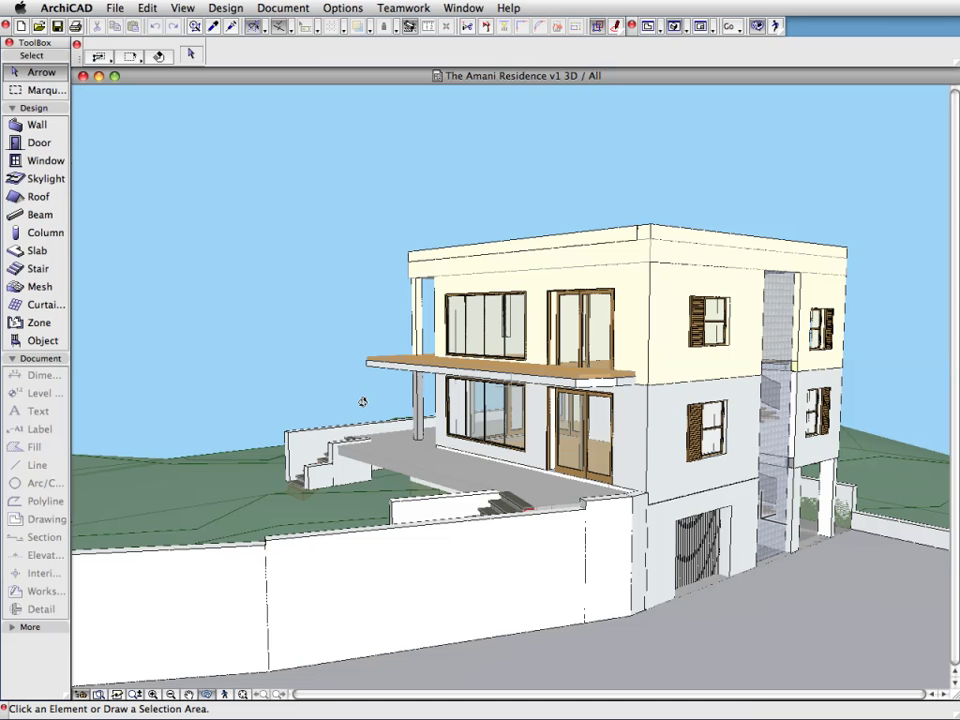
{"action": "mouse_move", "coordinate": [369, 407]}
{"action": "left_mouse_down"}
{"action": "mouse_move", "coordinate": [437, 449]}
{"action": "mouse_move", "coordinate": [583, 476]}
{"action": "left_mouse_up"}
{"action": "key", "text": "F2"}
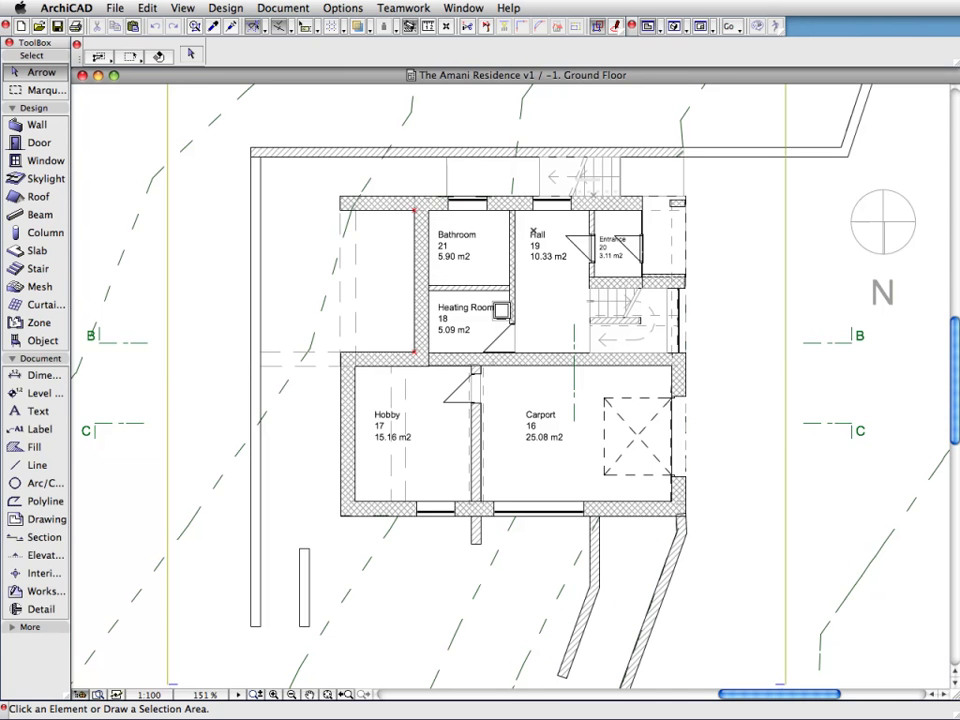
{"action": "key", "text": "ctrl+Up"}
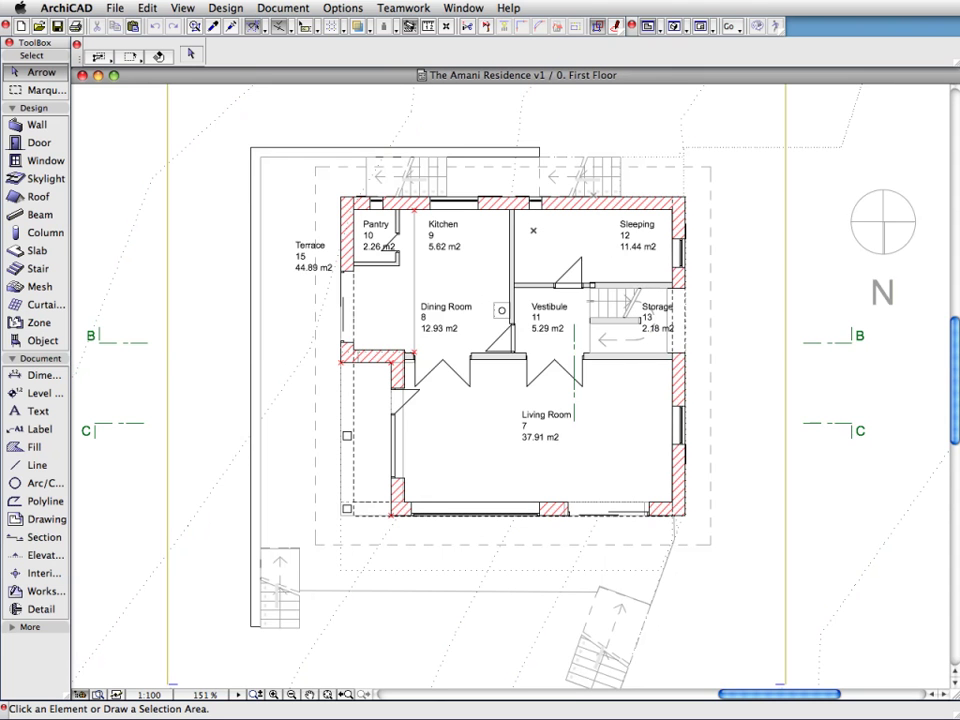
Return to the 3D model, orbit to another side and pan it sideways.
{"action": "key", "text": "F3"}
{"action": "left_click_drag", "start_coordinate": [575, 472], "coordinate": [843, 428]}
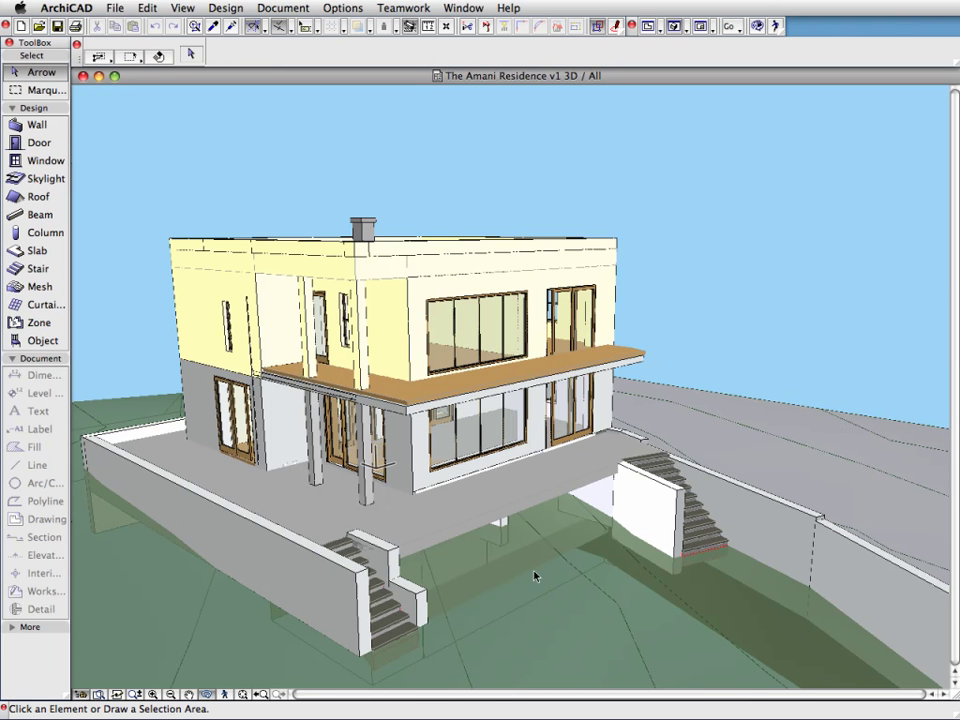
{"action": "middle_click_drag", "start_coordinate": [568, 474], "coordinate": [663, 478]}
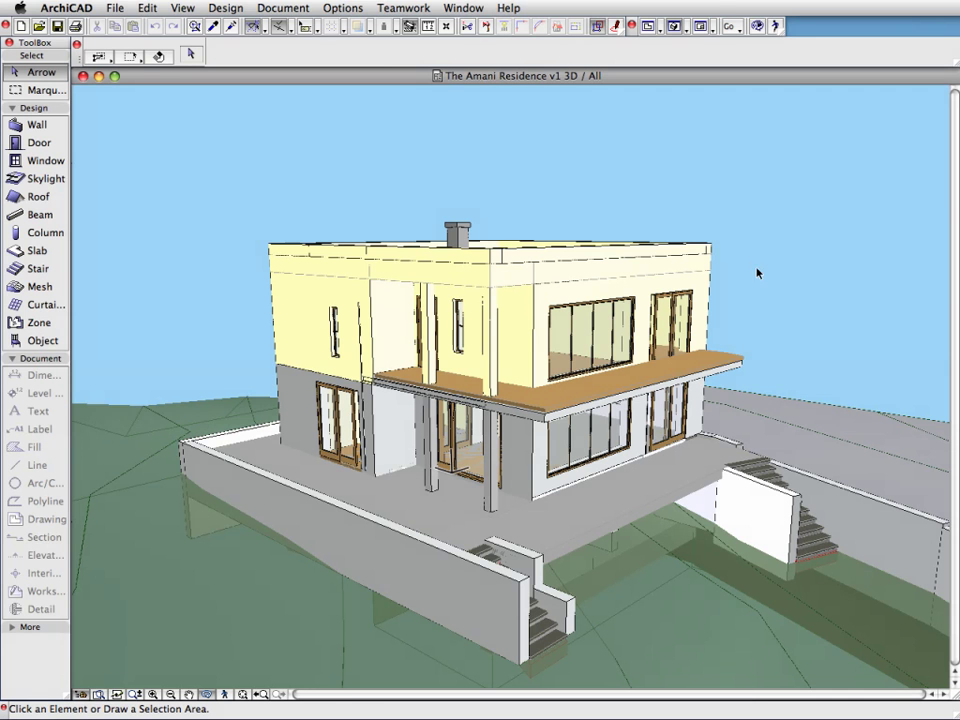
Open the EcoDesigner dialog from Design > Design Extras to view the Budapest residential settings.
{"action": "left_click", "coordinate": [227, 8]}
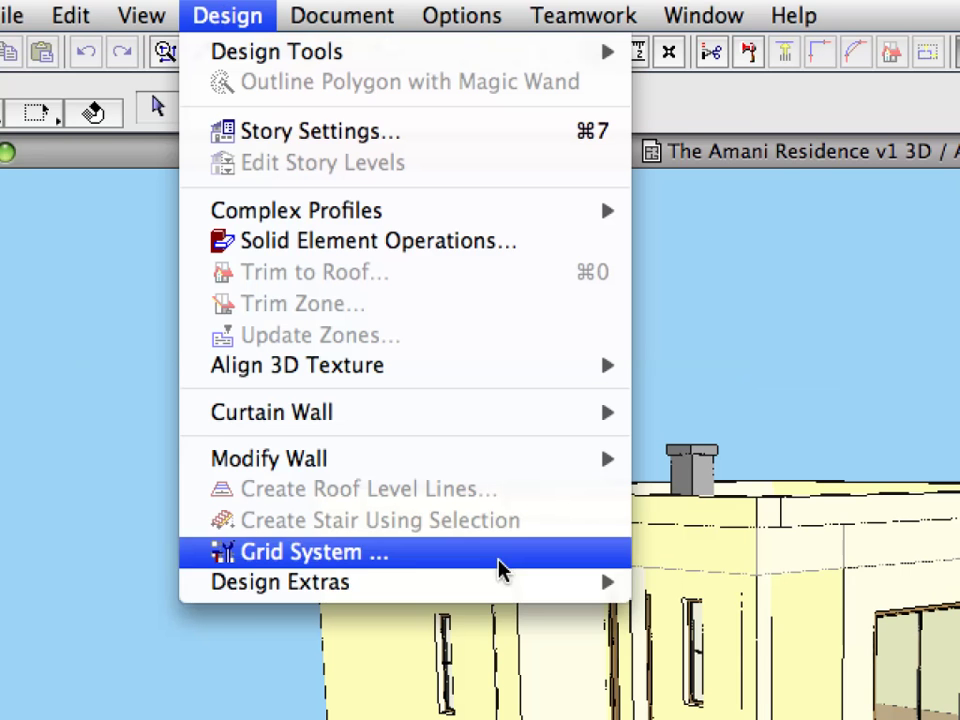
{"action": "mouse_move", "coordinate": [396, 297]}
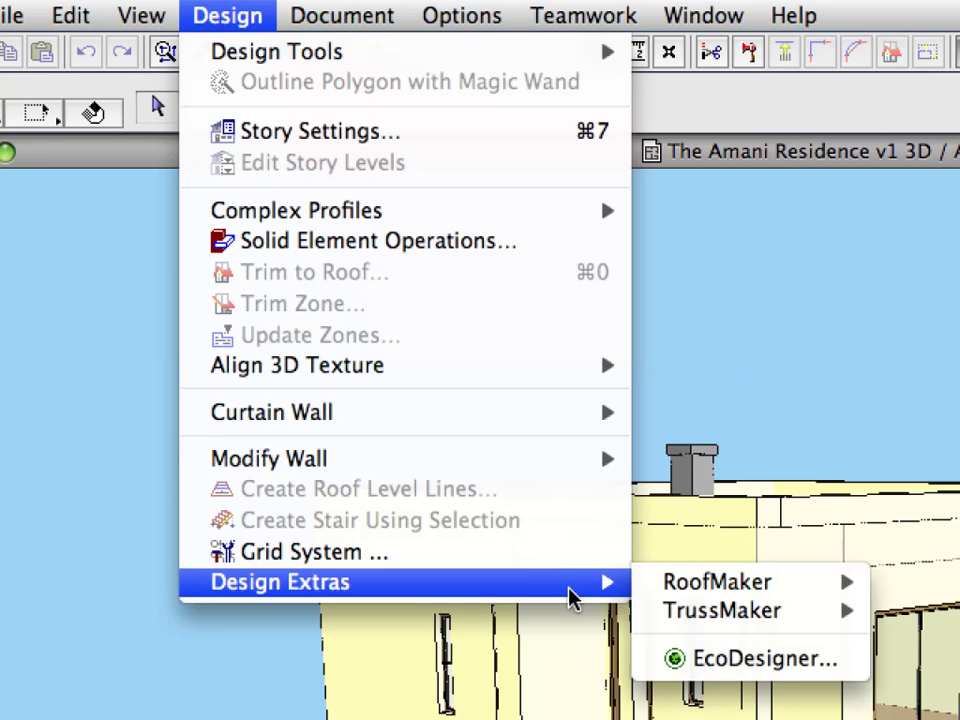
{"action": "left_click", "coordinate": [848, 670]}
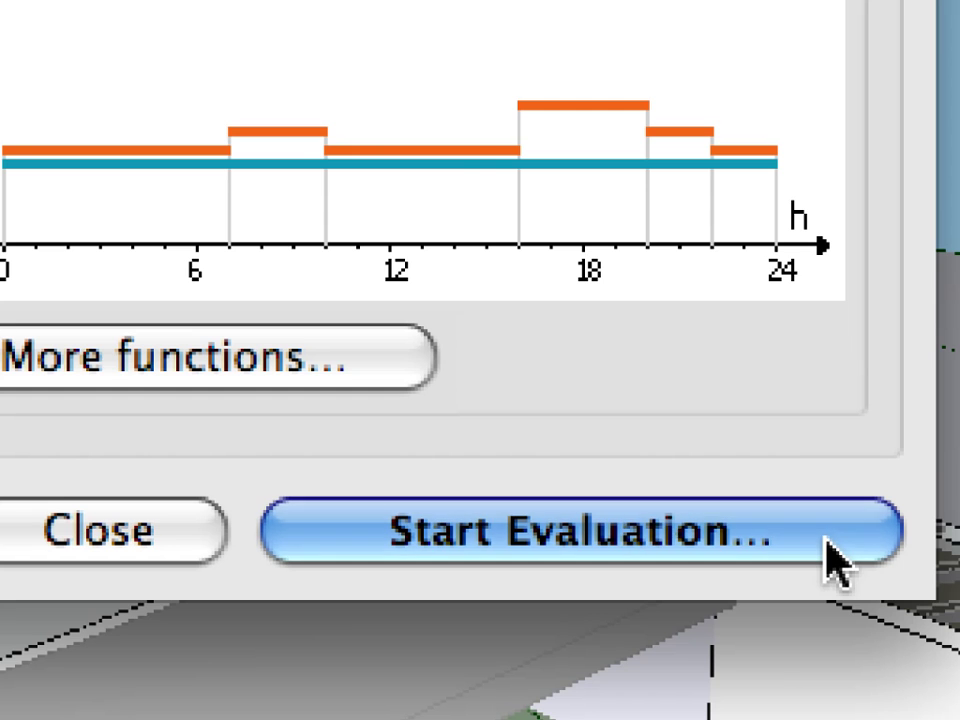
Start the evaluation and get a report showing a 16602 kg CO2/year footprint.
{"action": "left_click", "coordinate": [830, 557]}
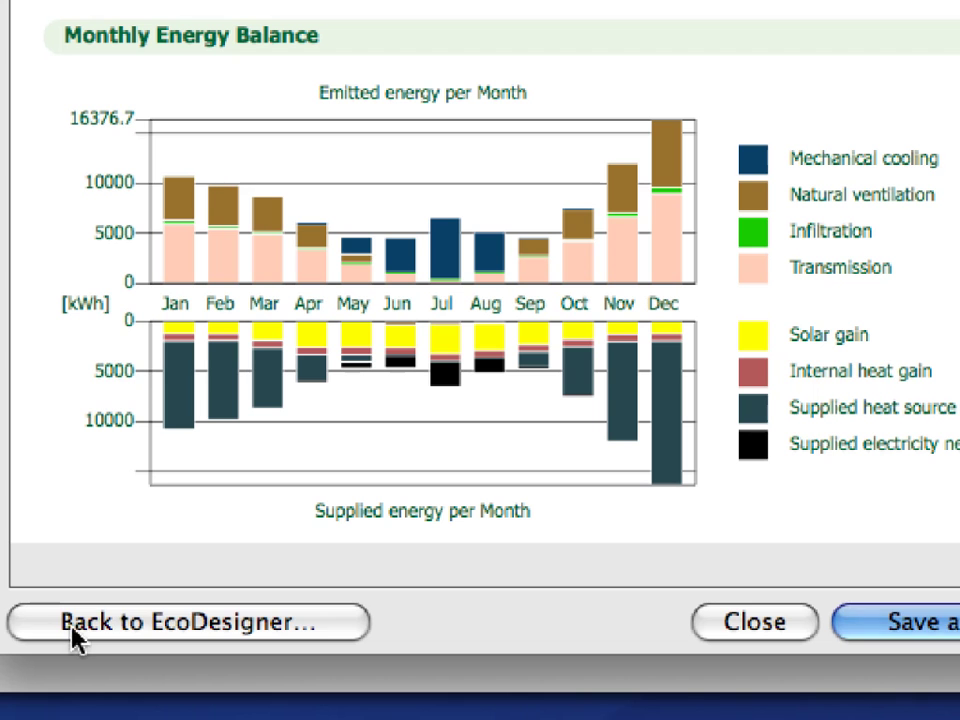
Go back to EcoDesigner's Structures list and select the four Masonry Type #05 walls (U-value 1.0217).
{"action": "left_click", "coordinate": [330, 630]}
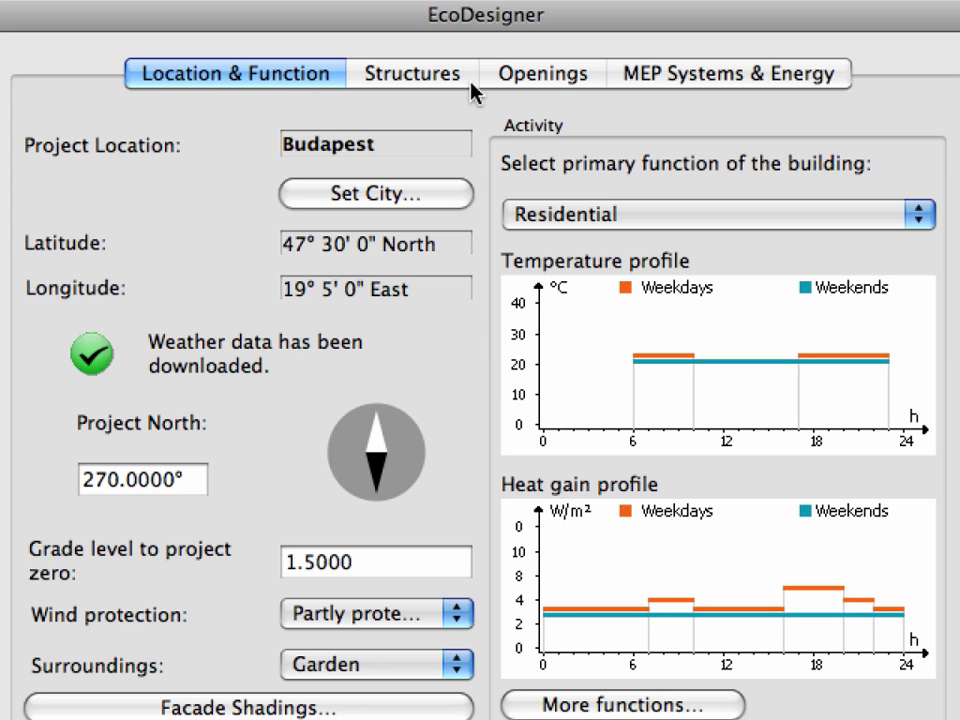
{"action": "left_click", "coordinate": [471, 86]}
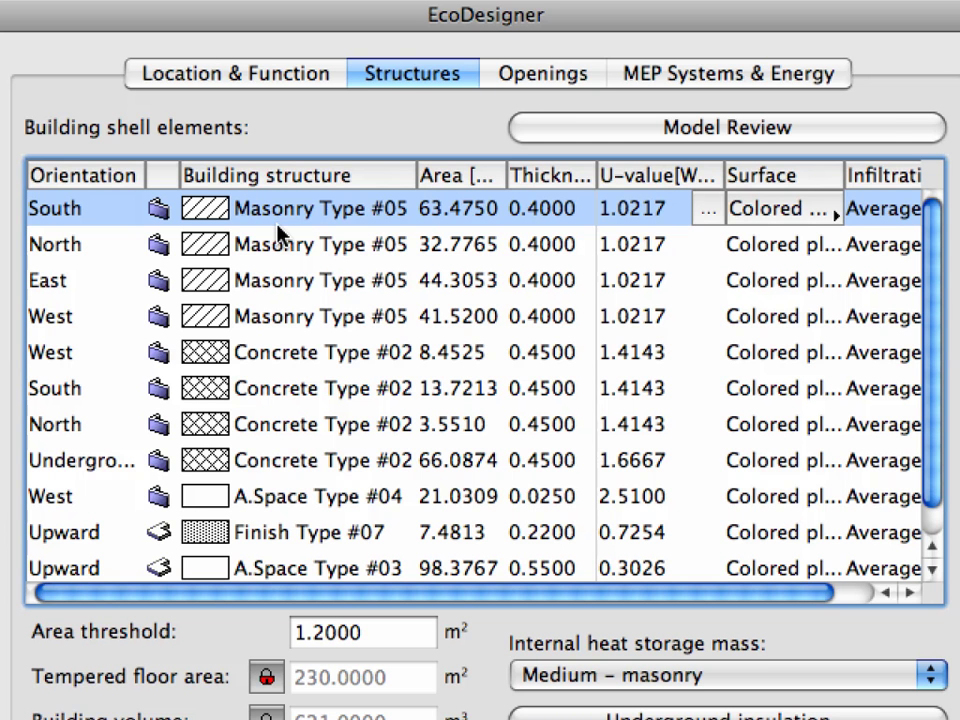
{"action": "left_click_drag", "start_coordinate": [278, 226], "coordinate": [285, 312]}
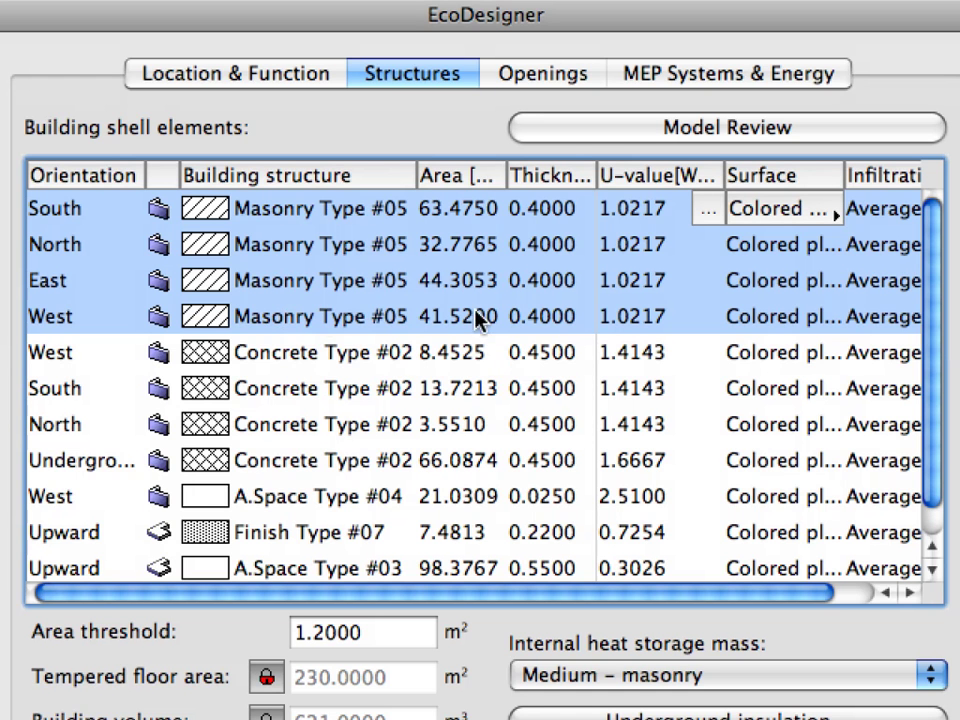
Browse the burnt clay blocks in the Material Catalog without choosing one.
{"action": "left_click", "coordinate": [707, 210]}
{"action": "left_click", "coordinate": [27, 416]}
{"action": "scroll", "coordinate": [28, 420], "scroll_direction": "down", "scroll_amount": 3}
{"action": "left_click", "coordinate": [107, 396]}
{"action": "left_click", "coordinate": [107, 416]}
{"action": "left_click", "coordinate": [115, 440]}
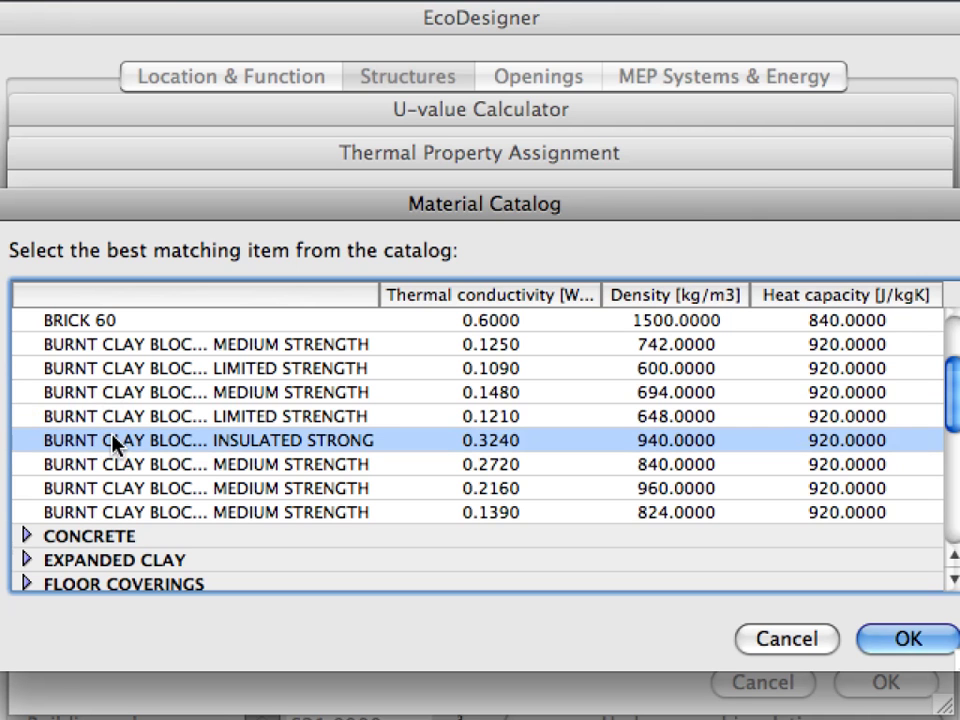
{"action": "left_click", "coordinate": [828, 645]}
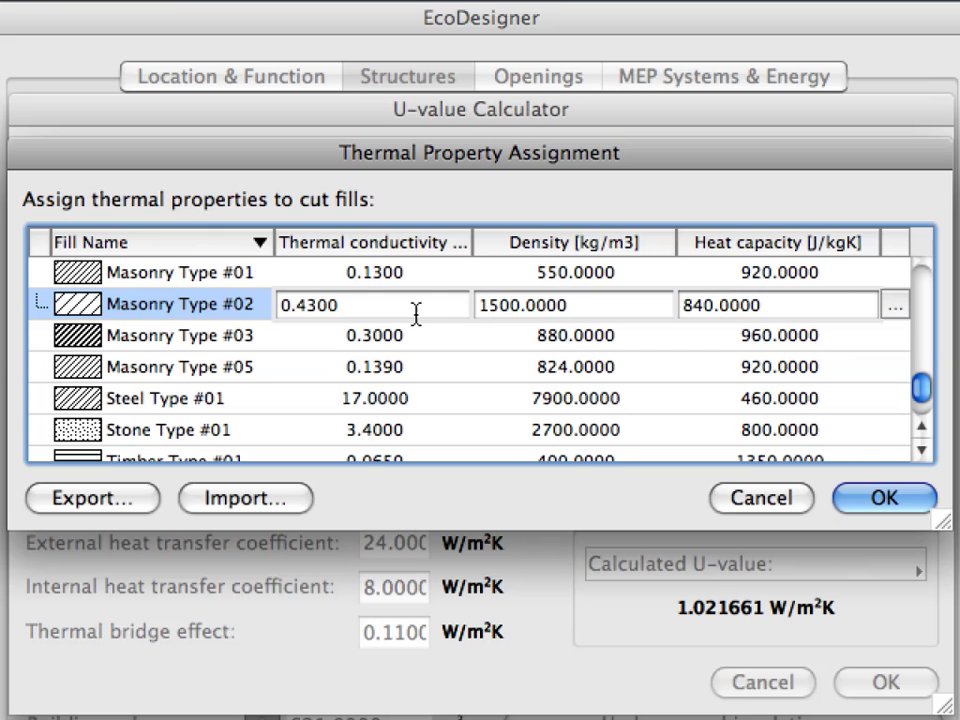
Edit the masonry conductivity, density and heat capacity values, lowering the walls' U-value to 0.4183.
{"action": "left_click_drag", "start_coordinate": [368, 308], "coordinate": [281, 308]}
{"action": "left_click_drag", "start_coordinate": [590, 311], "coordinate": [476, 302]}
{"action": "left_click_drag", "start_coordinate": [799, 311], "coordinate": [671, 305]}
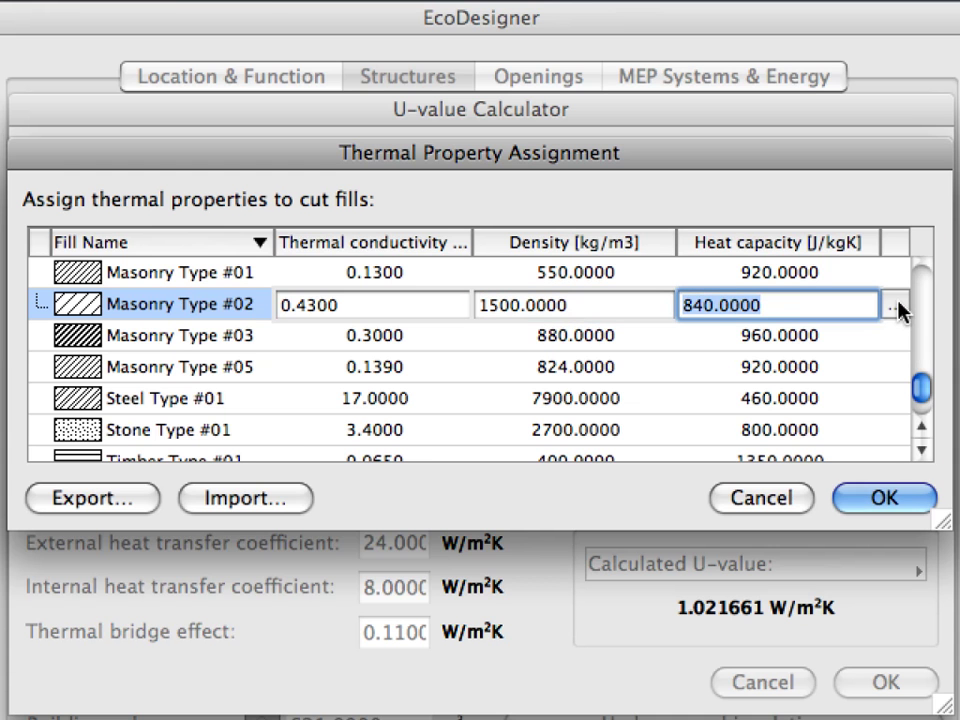
{"action": "left_click", "coordinate": [439, 274]}
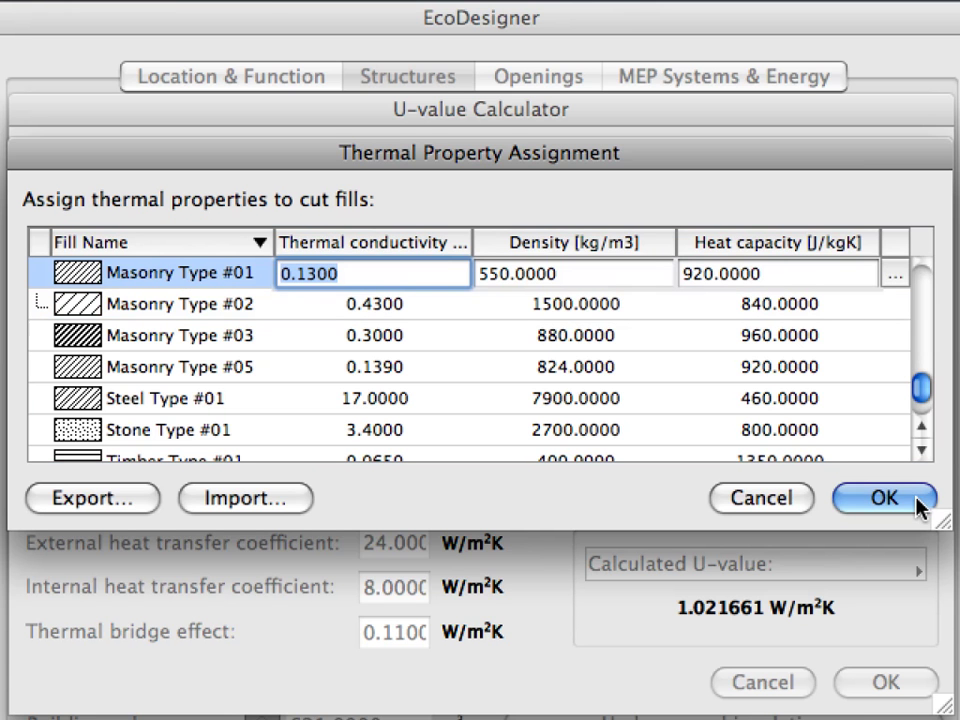
{"action": "left_click", "coordinate": [884, 498]}
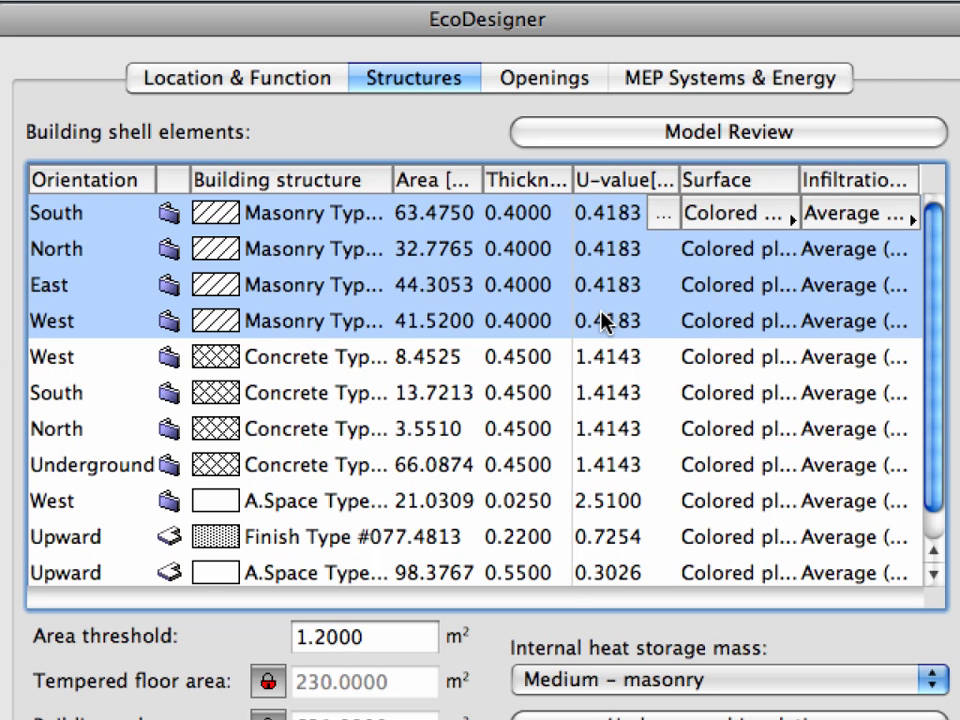
Select the four Concrete walls and edit their thermal values, lowering their U-value to 0.4457.
{"action": "left_click", "coordinate": [531, 358]}
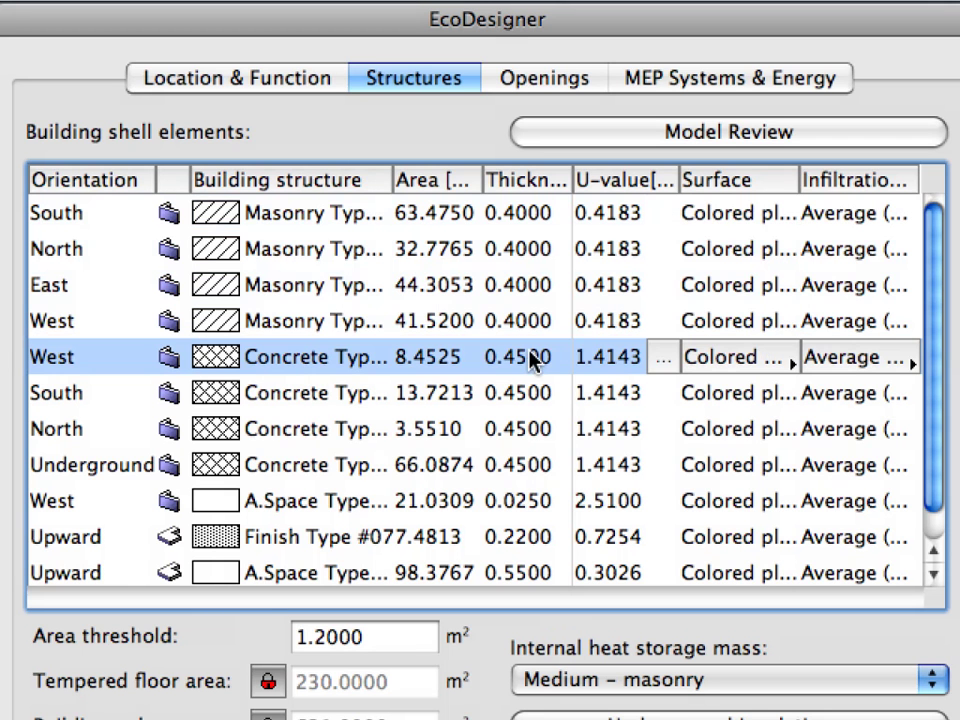
{"action": "left_click", "coordinate": [518, 463], "text": "shift"}
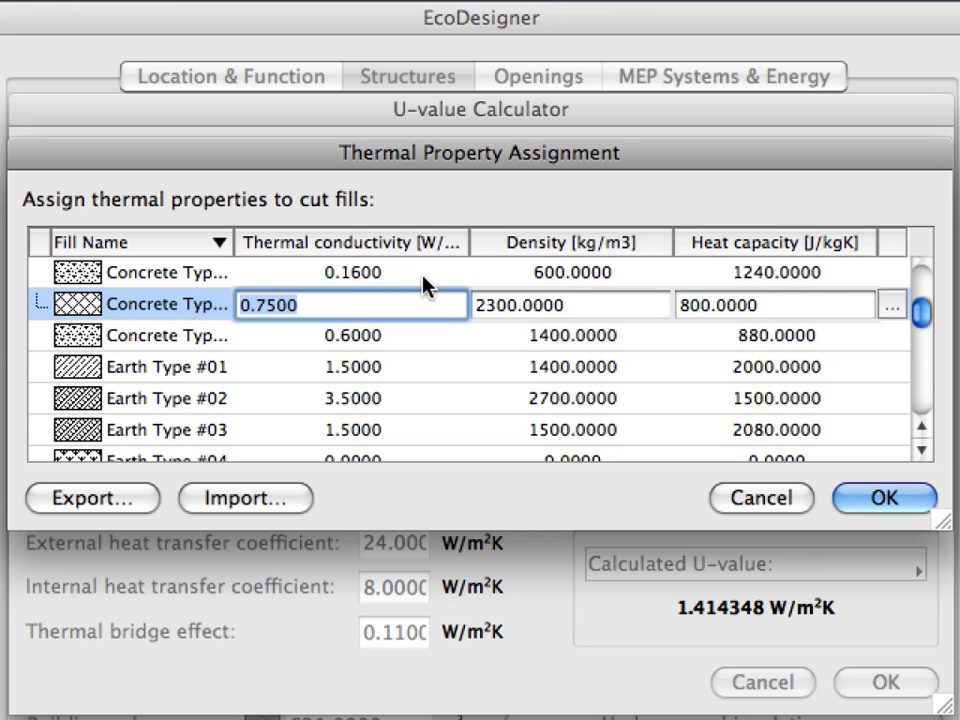
{"action": "left_click", "coordinate": [424, 283]}
{"action": "left_click", "coordinate": [868, 503]}
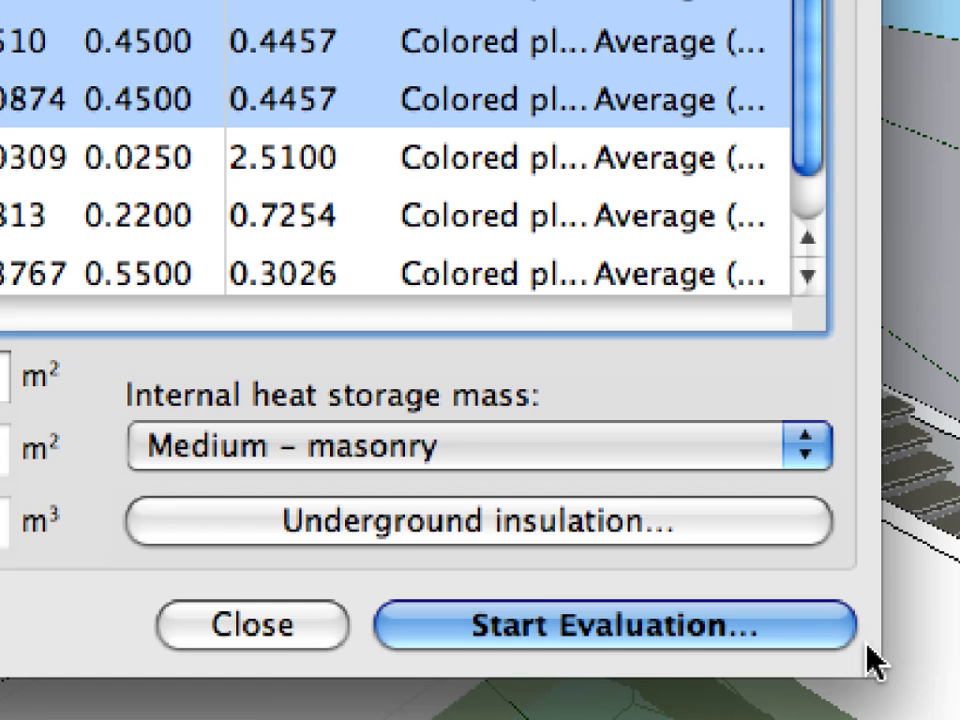
Rerun the evaluation and scroll to the monthly balance: 178.23 kWh/m², 10295 kg CO2/year.
{"action": "left_click", "coordinate": [815, 627]}
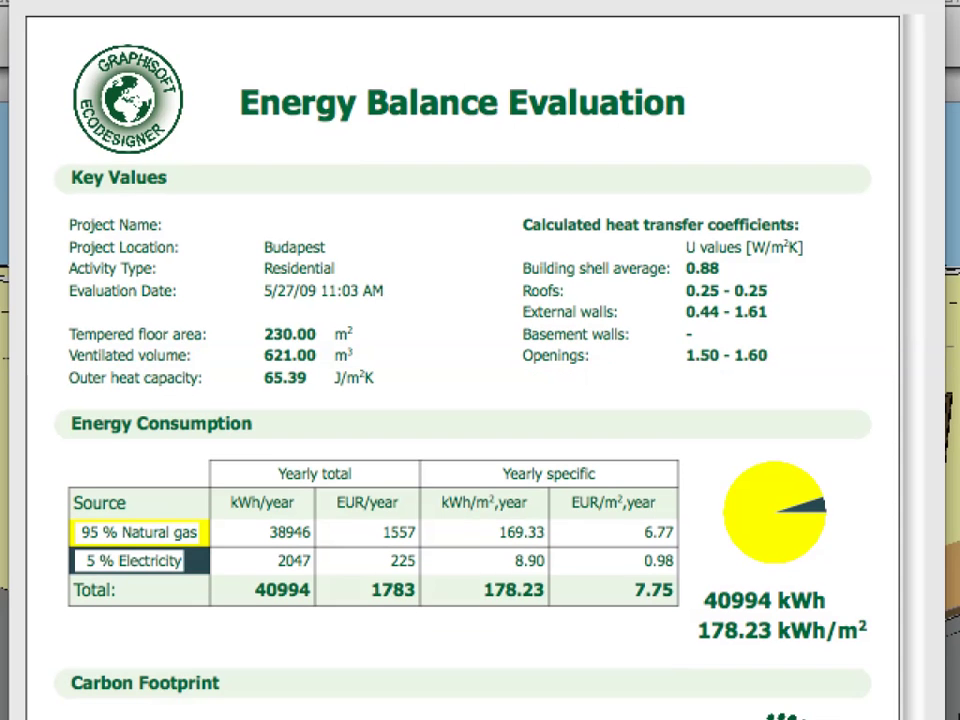
{"action": "scroll", "coordinate": [480, 400], "scroll_direction": "down", "scroll_amount": 5}
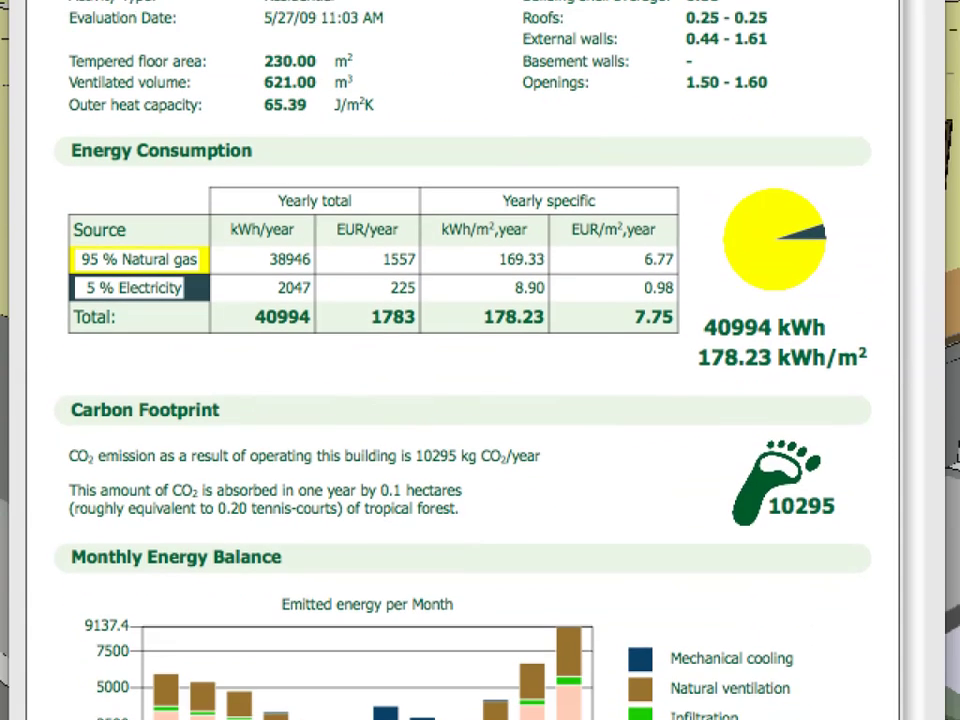
{"action": "scroll", "coordinate": [460, 400], "scroll_direction": "down", "scroll_amount": 2}
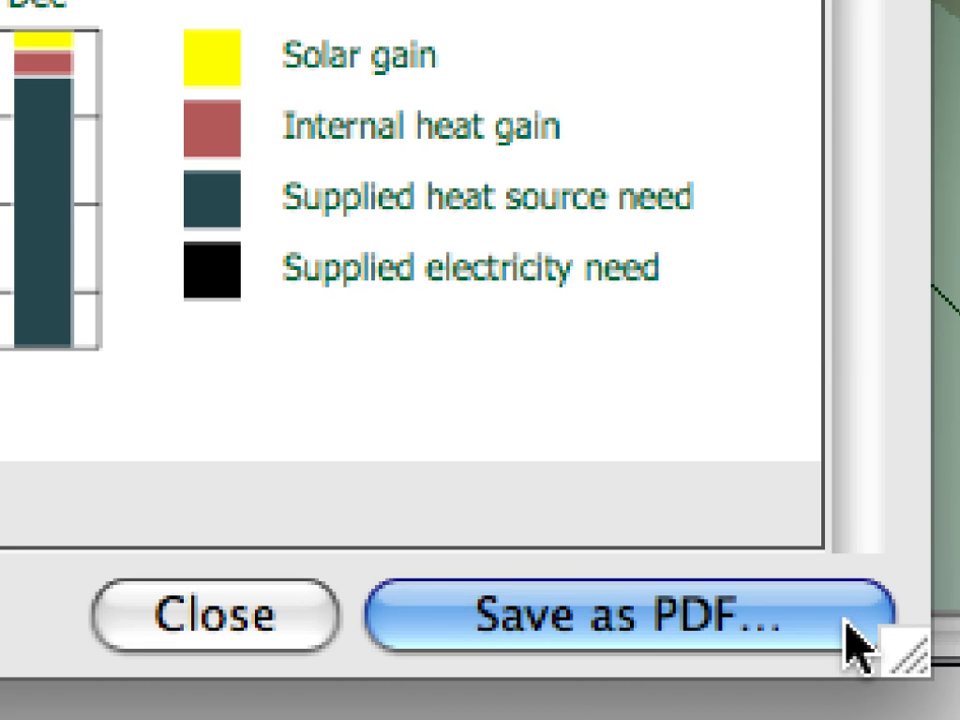
Close the energy report and orbit the model to show the roof.
{"action": "left_click", "coordinate": [318, 620]}
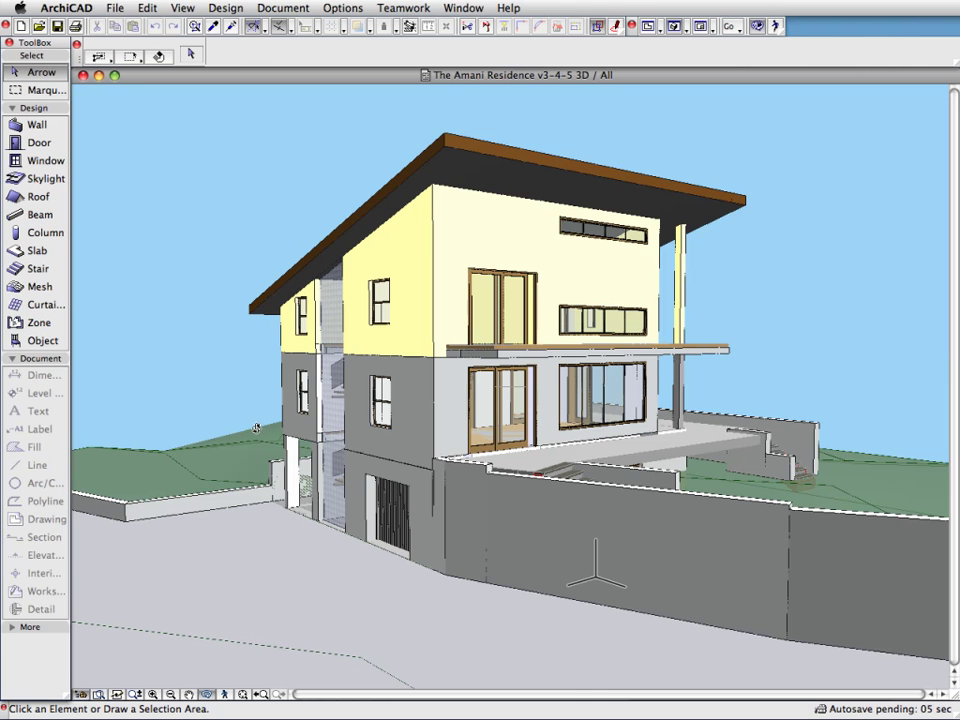
{"action": "middle_click_drag", "start_coordinate": [258, 427], "coordinate": [512, 382], "text": "shift"}
Reopen the EcoDesigner settings and start a new energy evaluation.
{"action": "left_click", "coordinate": [225, 8]}
{"action": "mouse_move", "coordinate": [300, 291]}
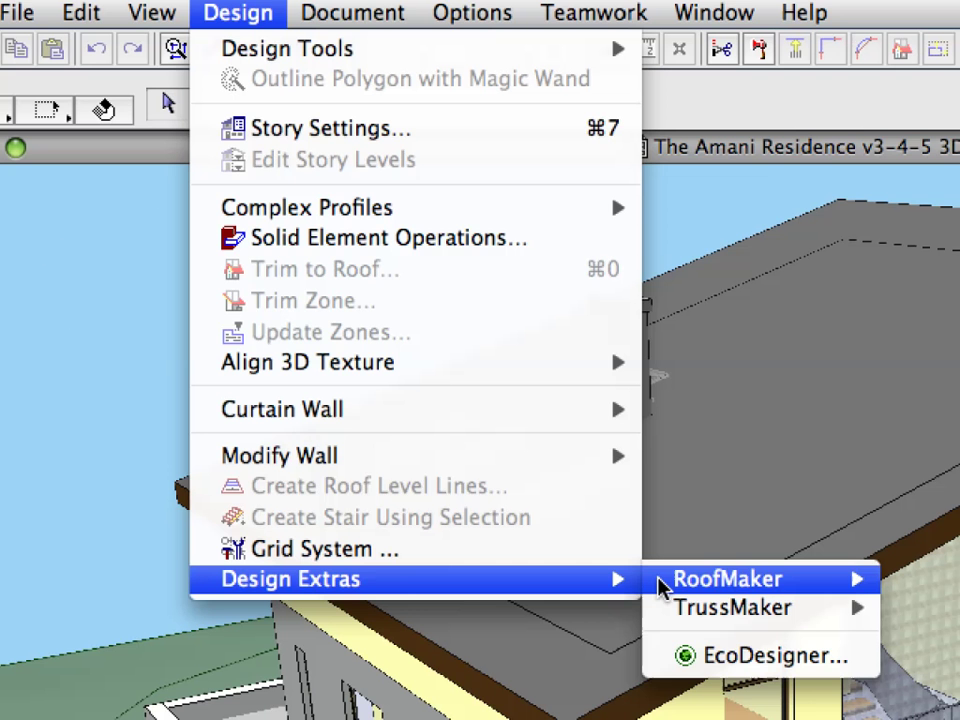
{"action": "left_click", "coordinate": [868, 668]}
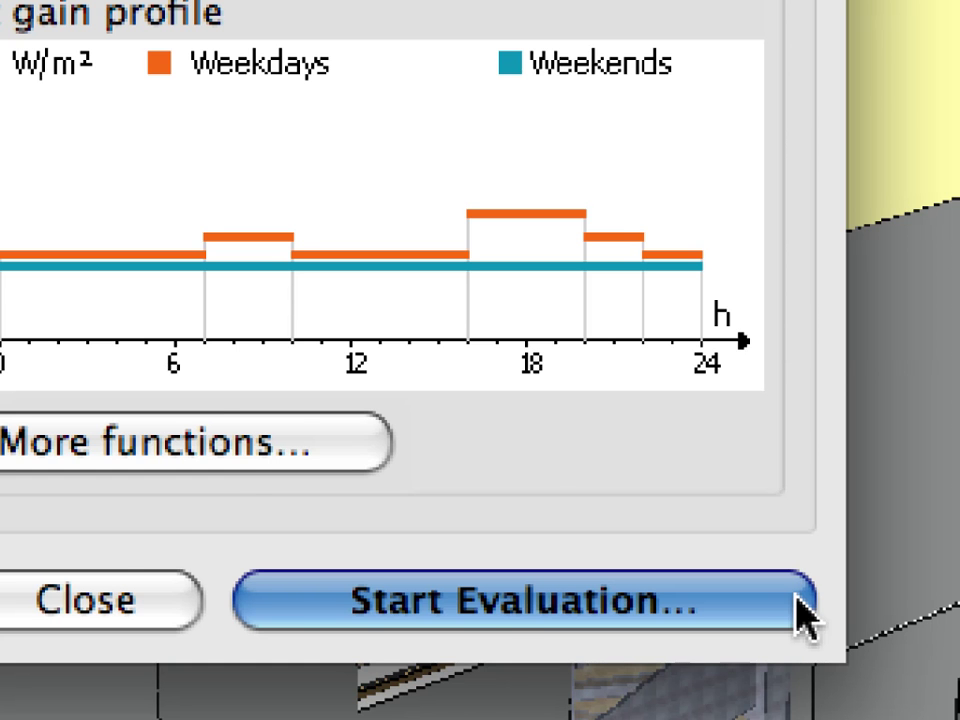
{"action": "left_click", "coordinate": [800, 603]}
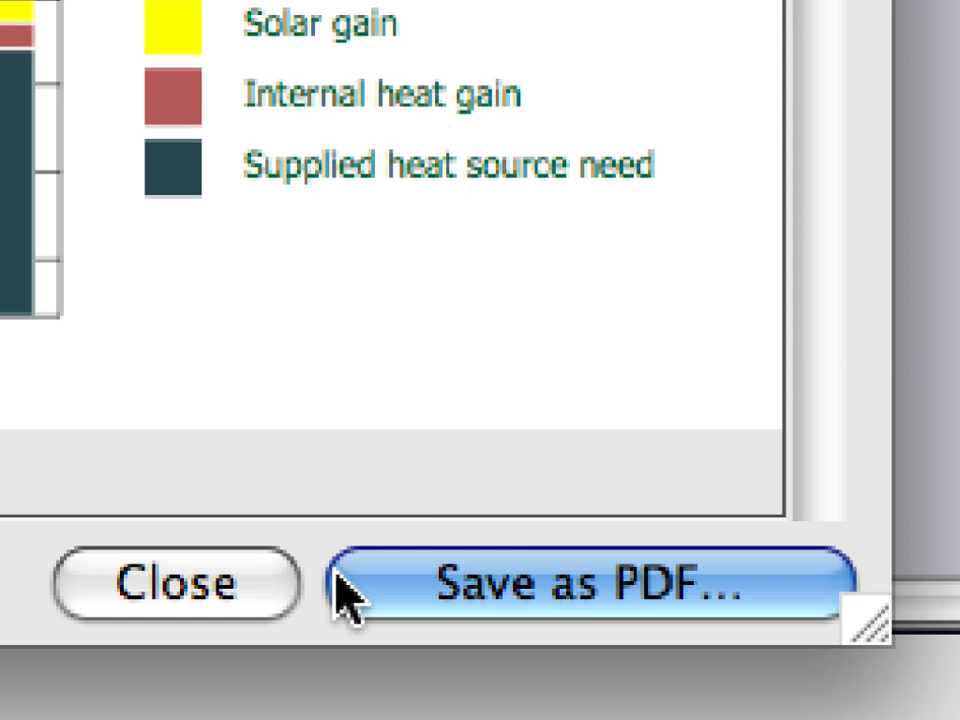
Close the new energy report and bring up the Design > Design Extras menu.
{"action": "left_click", "coordinate": [278, 595]}
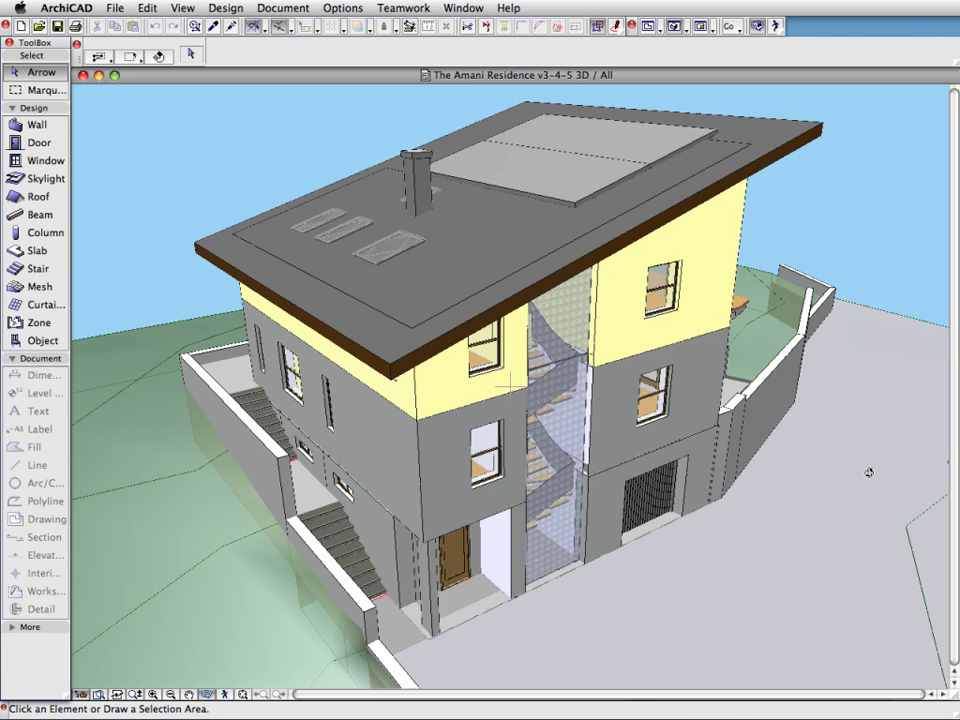
{"action": "left_click", "coordinate": [214, 8]}
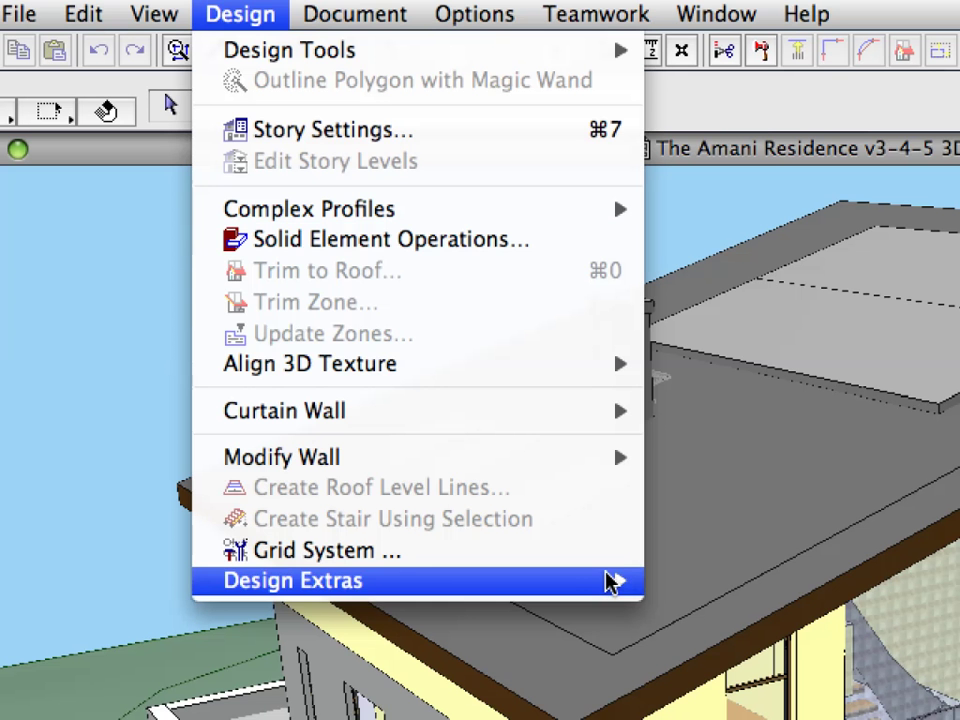
{"action": "mouse_move", "coordinate": [612, 582]}
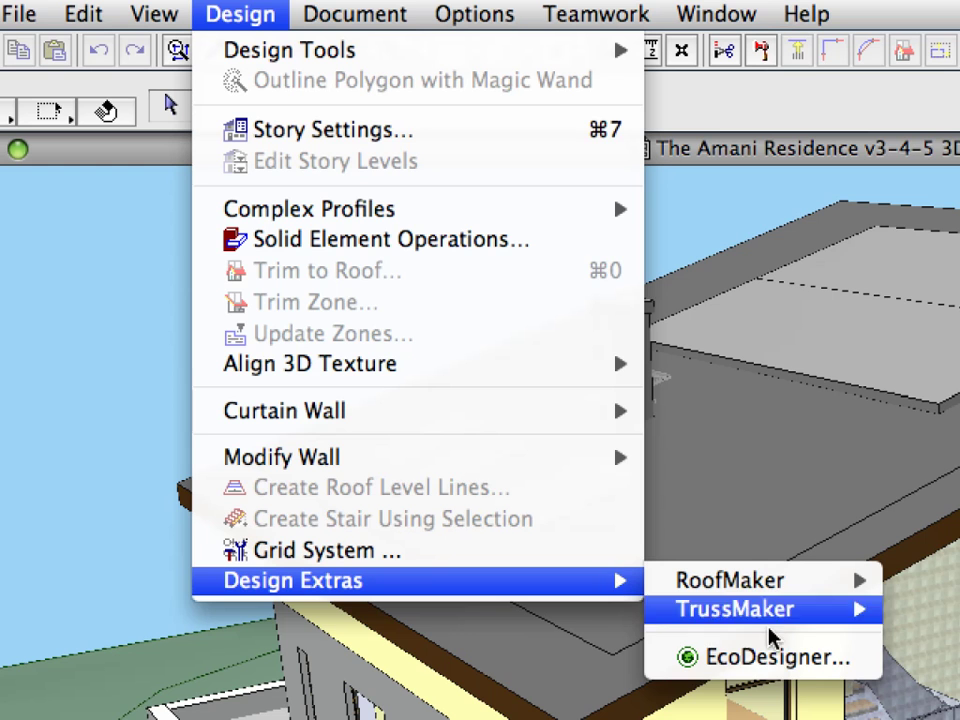
Enable a 37.5 m² solar panel under MEP Systems & Energy, keeping its target on Hot water.
{"action": "left_click", "coordinate": [862, 668]}
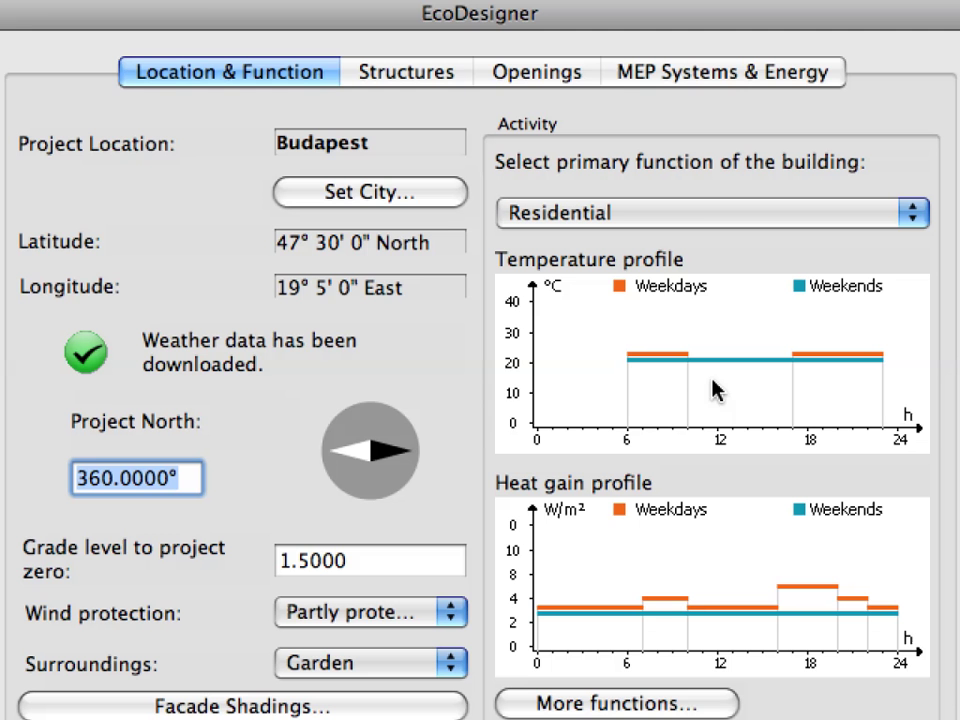
{"action": "left_click", "coordinate": [837, 83]}
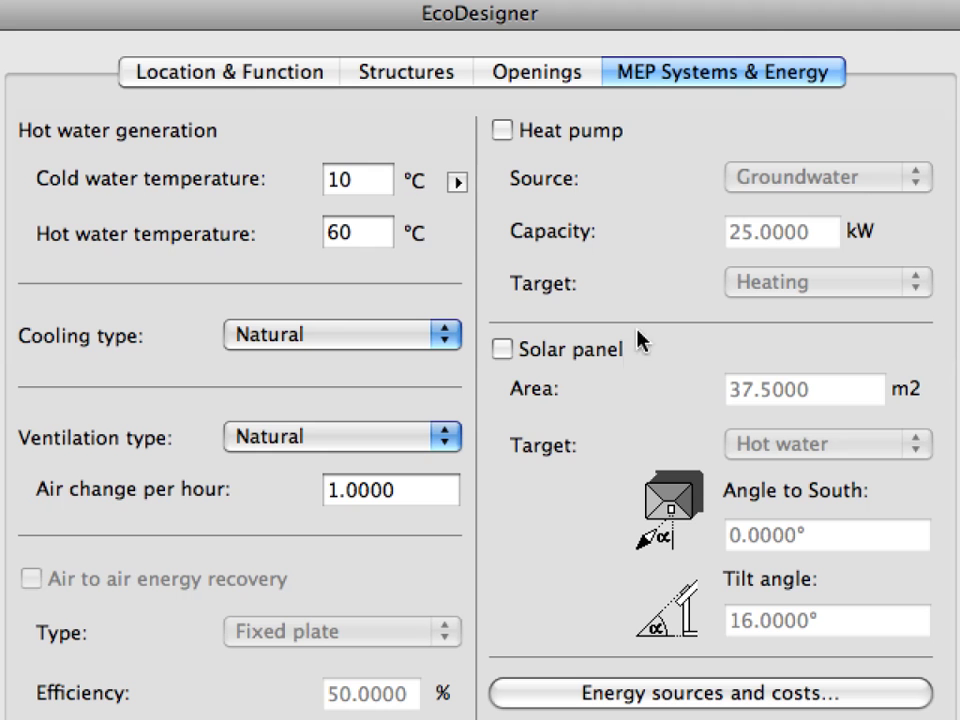
{"action": "left_click", "coordinate": [612, 352]}
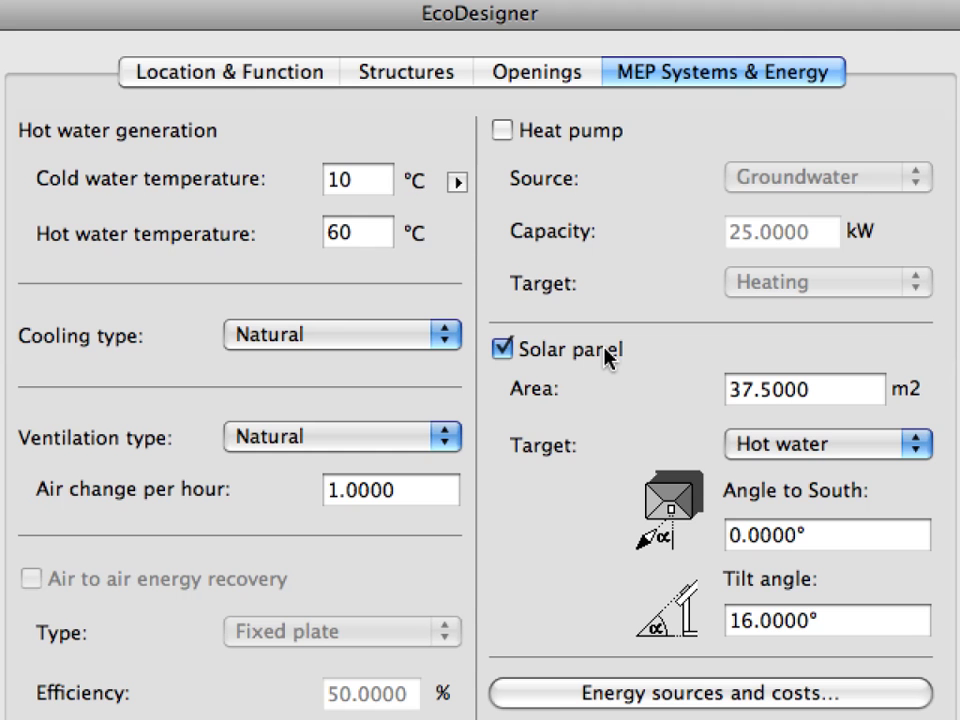
{"action": "left_click", "coordinate": [913, 437]}
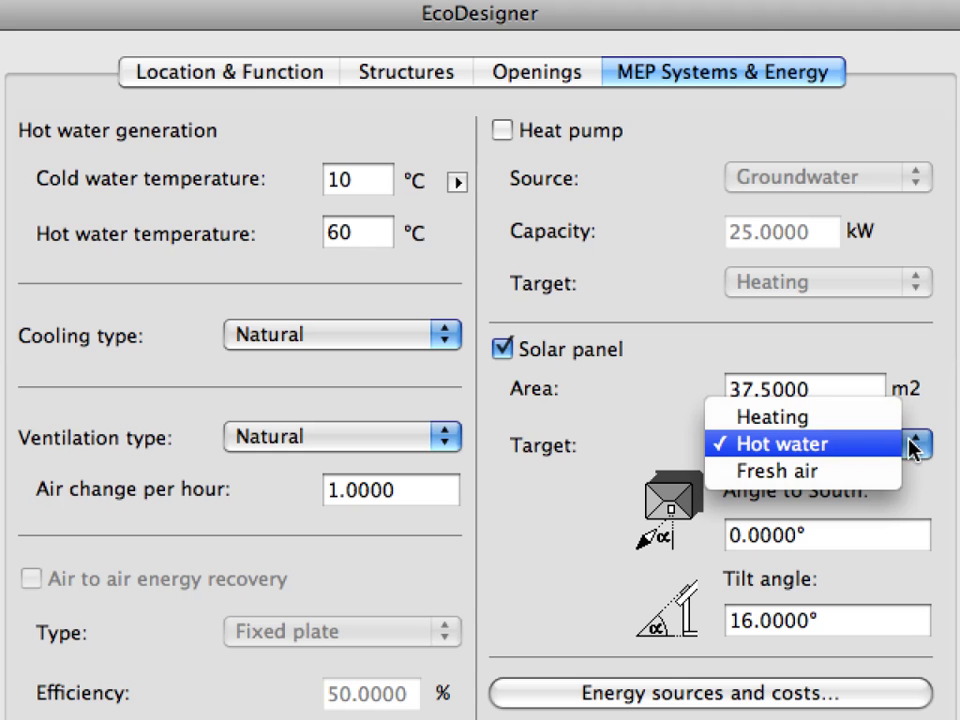
{"action": "left_click", "coordinate": [901, 448]}
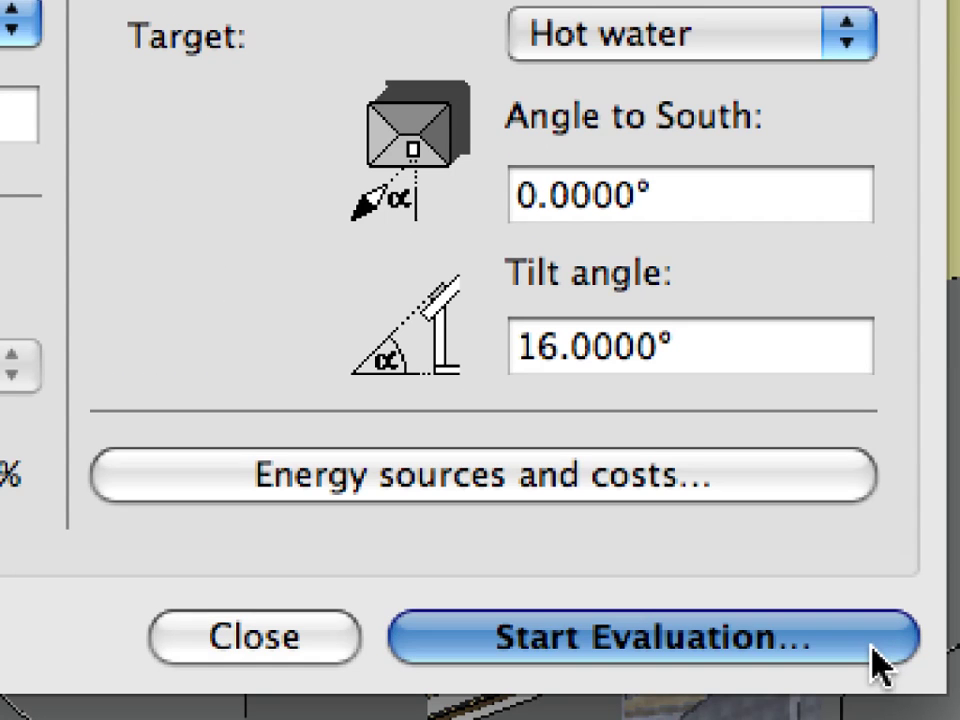
Start the energy evaluation with the solar panel and wait for the monthly energy report.
{"action": "left_click", "coordinate": [872, 648]}
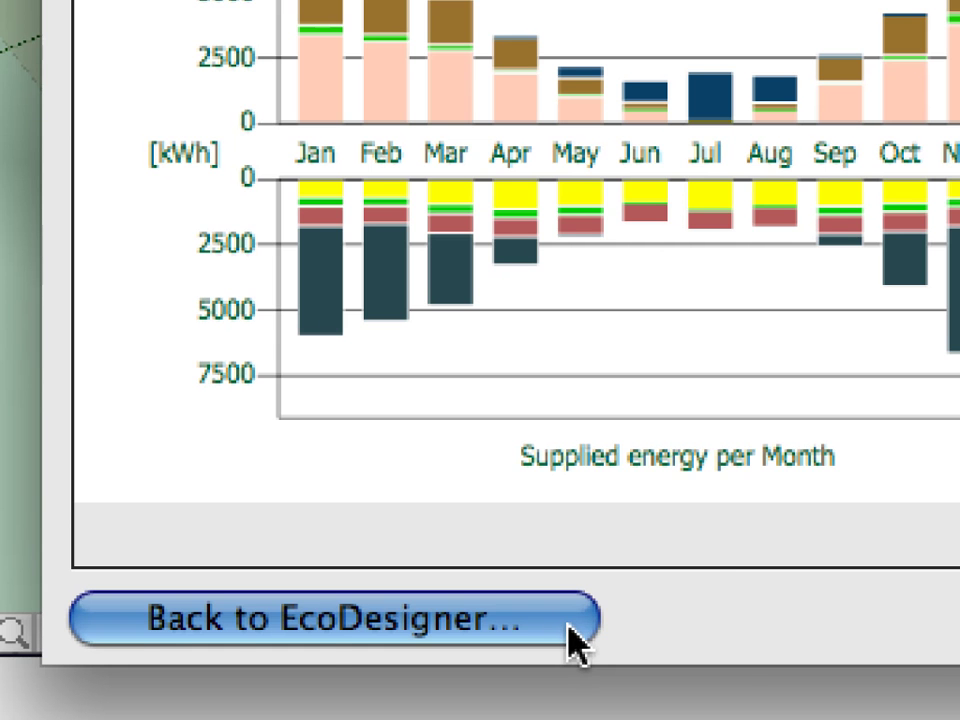
Back in the energy settings, enable a 25 kW heat pump with Groundwater source and Heating target.
{"action": "left_click", "coordinate": [566, 628]}
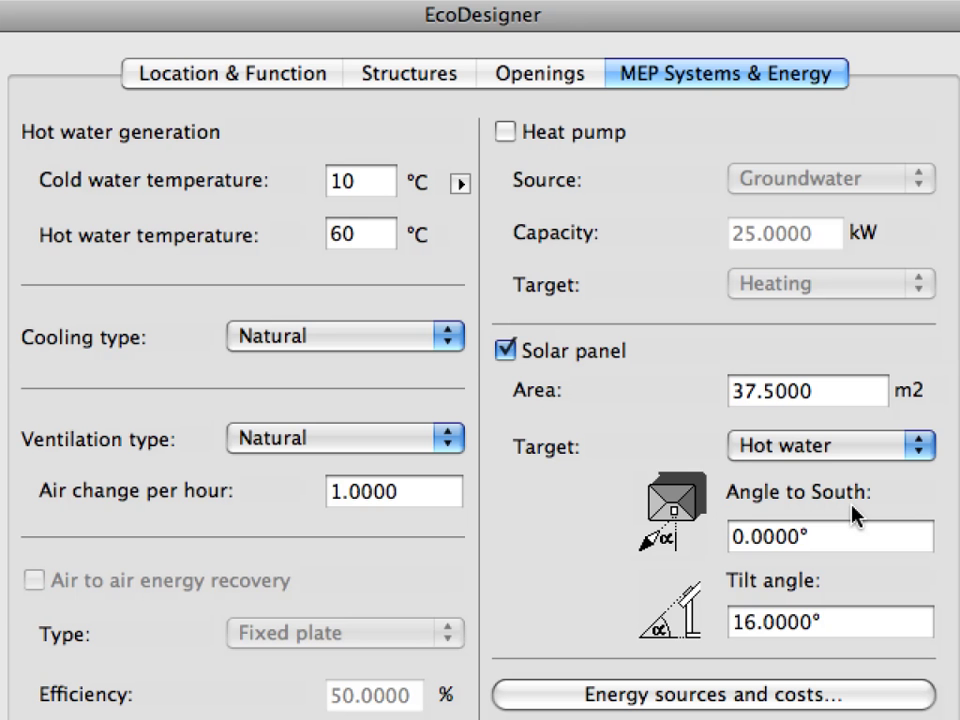
{"action": "left_click", "coordinate": [506, 131]}
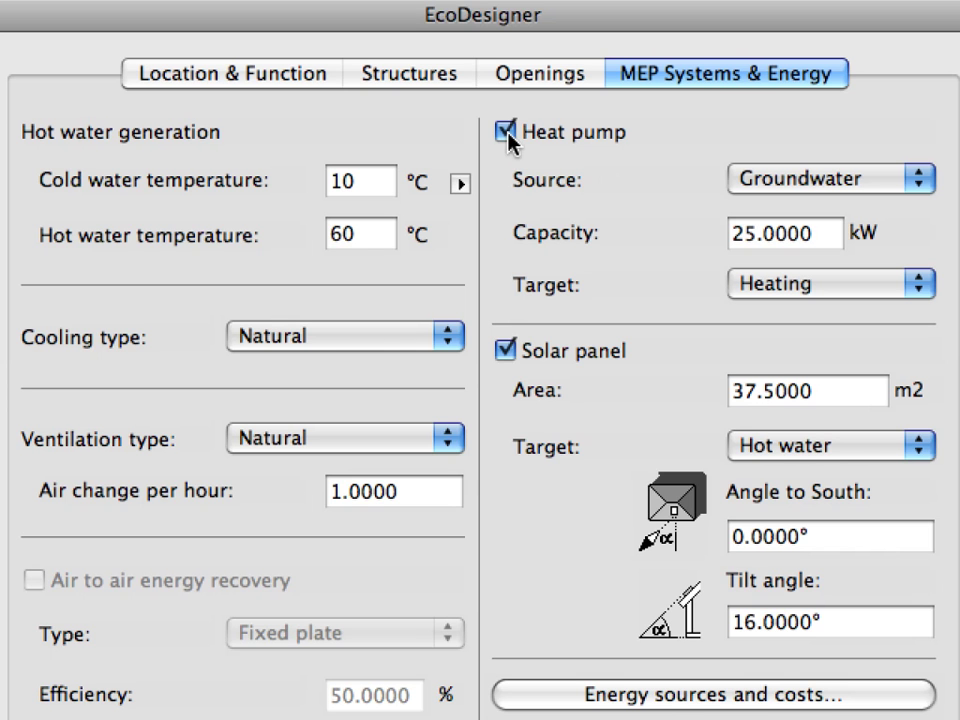
{"action": "left_click", "coordinate": [926, 180]}
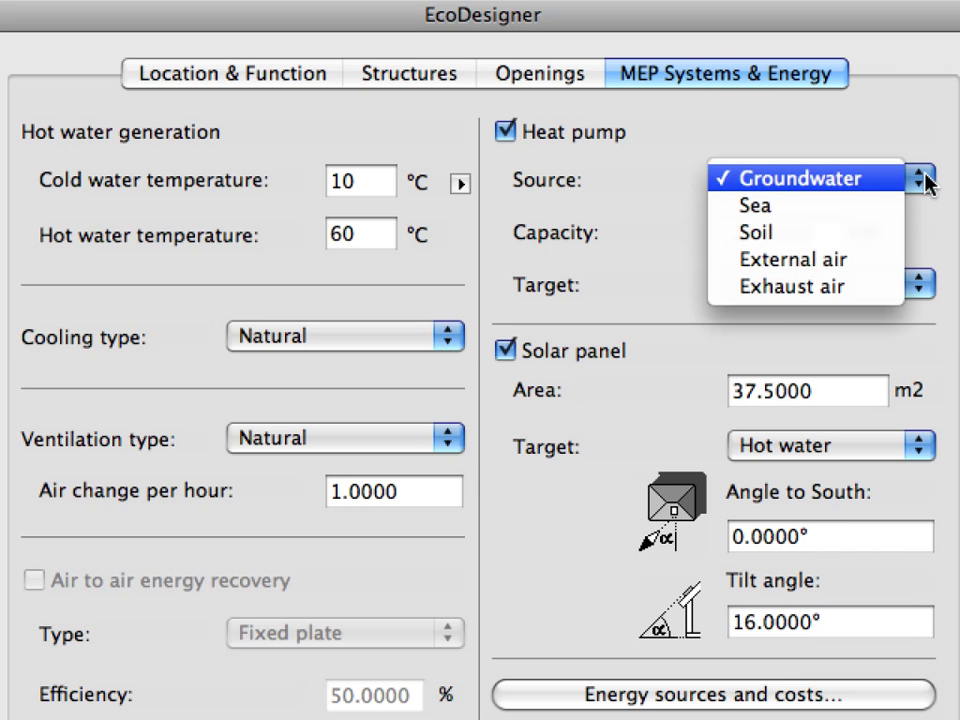
{"action": "left_click", "coordinate": [820, 188]}
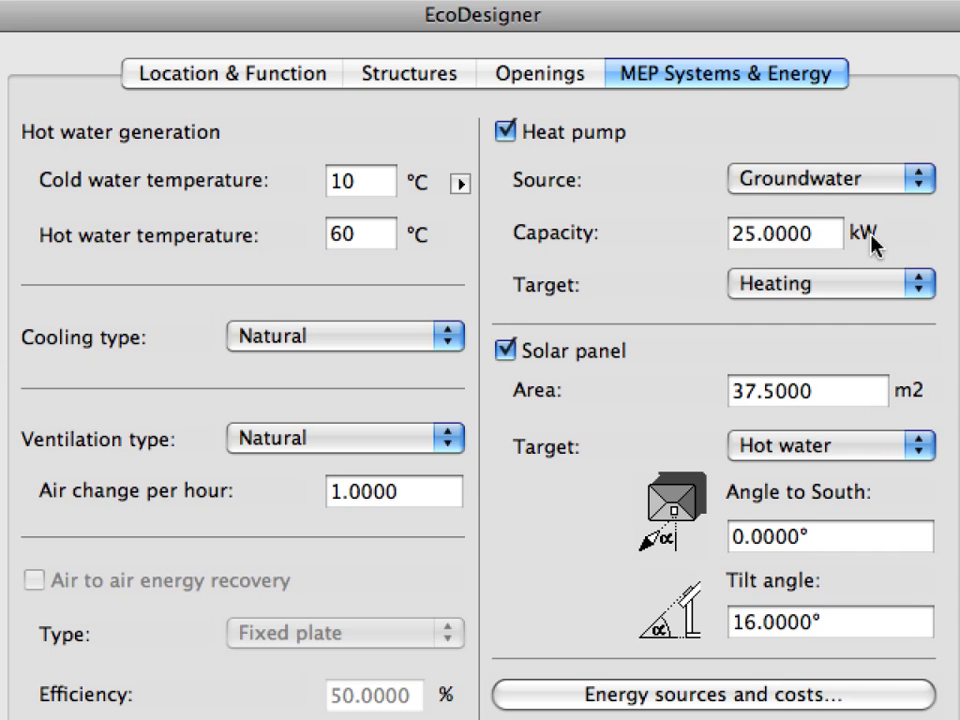
{"action": "left_click", "coordinate": [920, 285]}
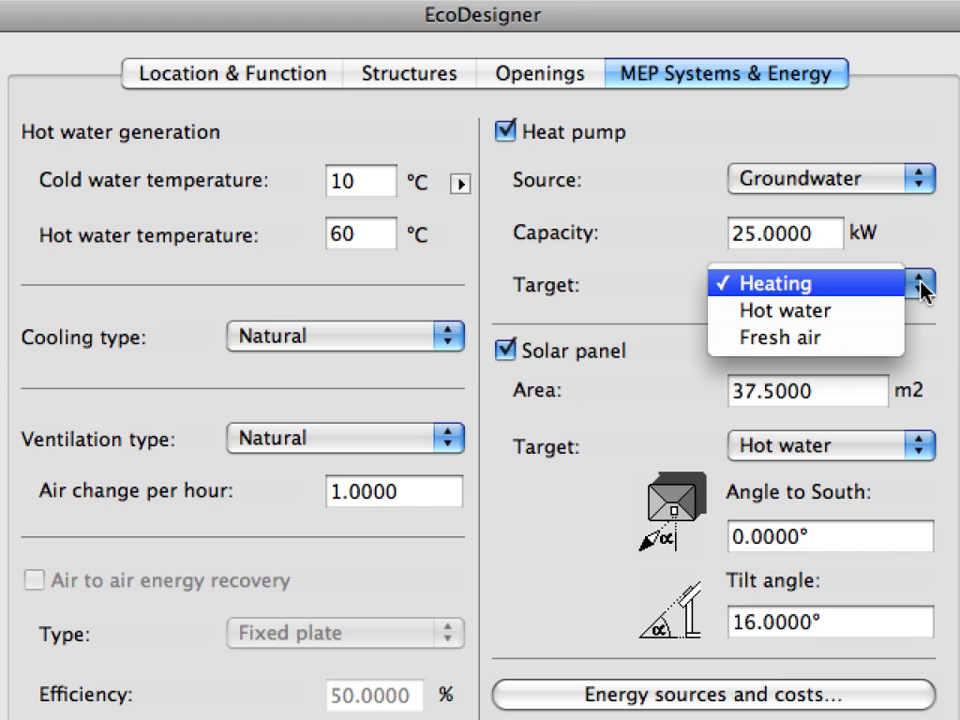
{"action": "left_click", "coordinate": [866, 290]}
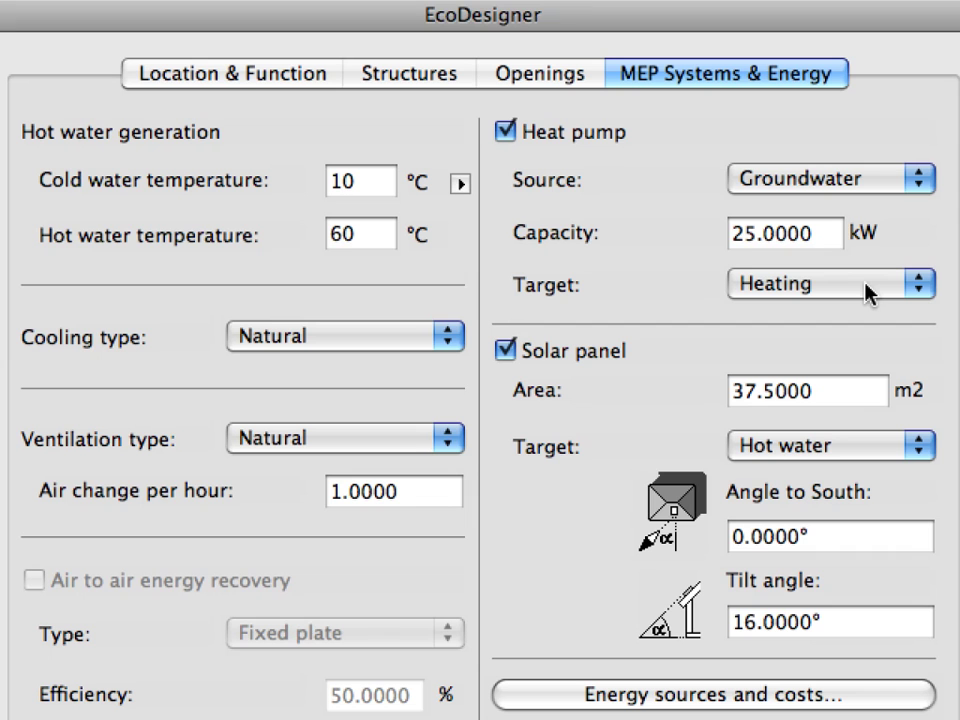